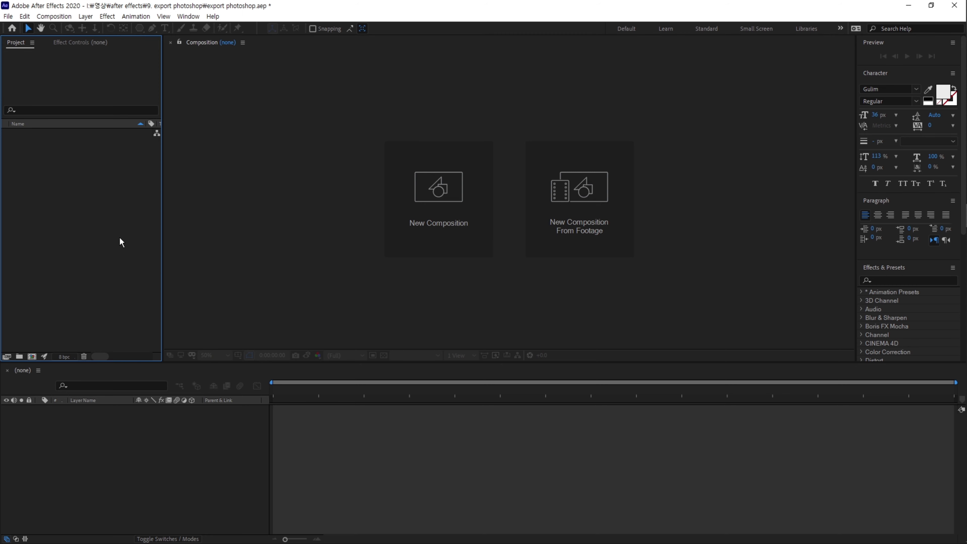
Step: Create a 1920×1080, 30 fps composition named 포토샵 배경 with a one-frame duration
key("ctrl+n")
type("포")
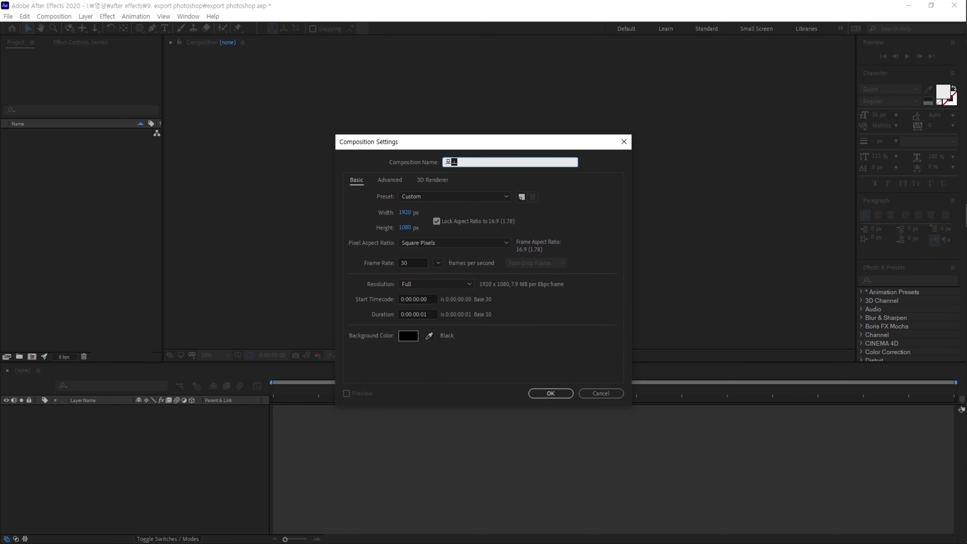
type("토샵 배경")
left_click(435, 315)
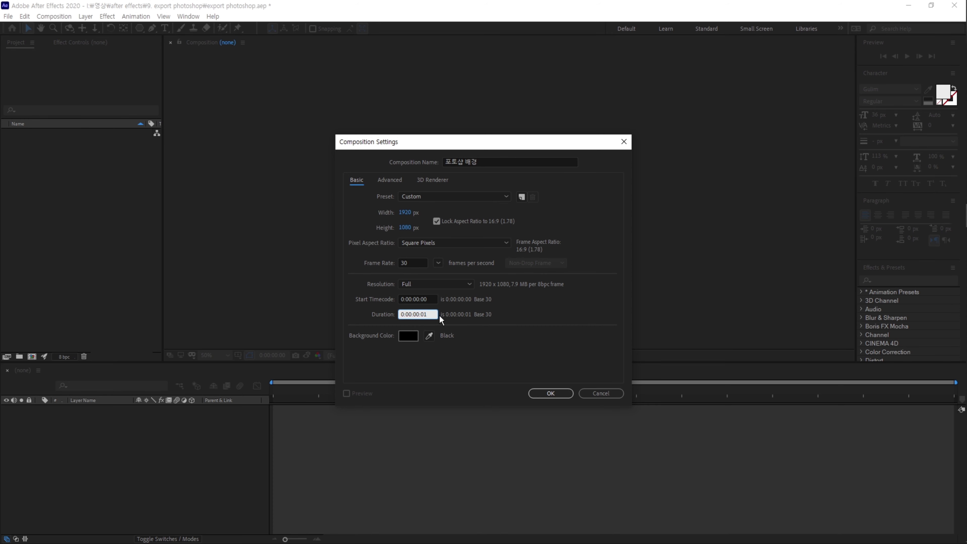
left_click(562, 392)
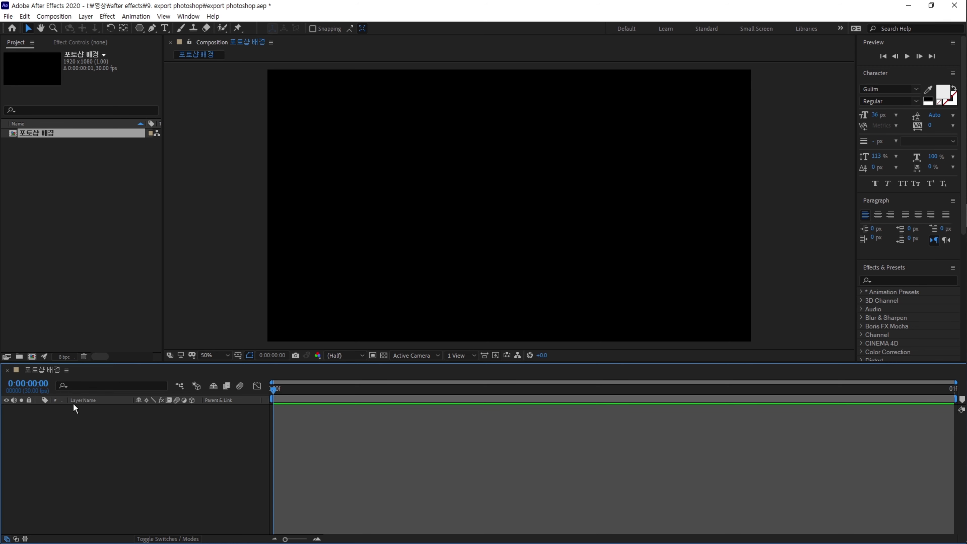
Step: Add a full-frame 1920×1080 dark grey solid layer to the composition
right_click(138, 414)
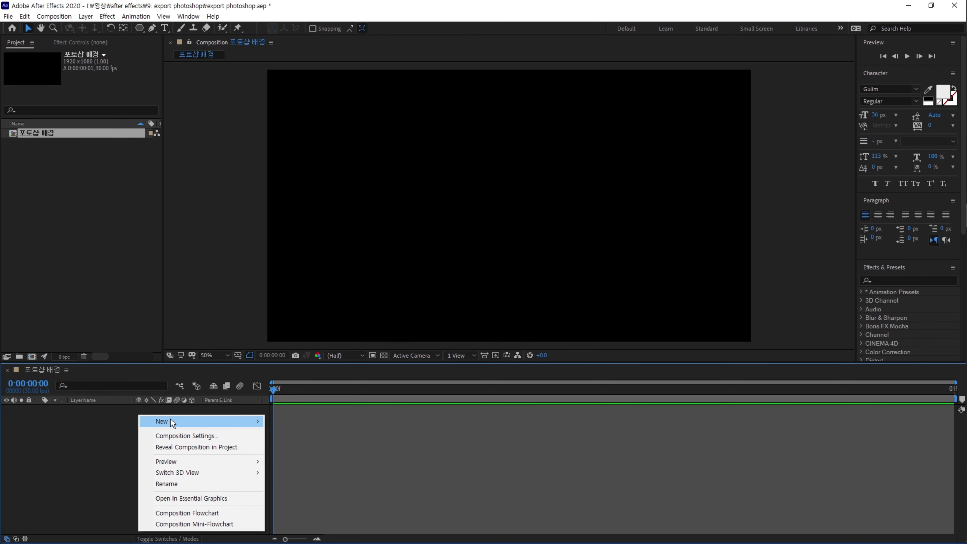
mouse_move(171, 418)
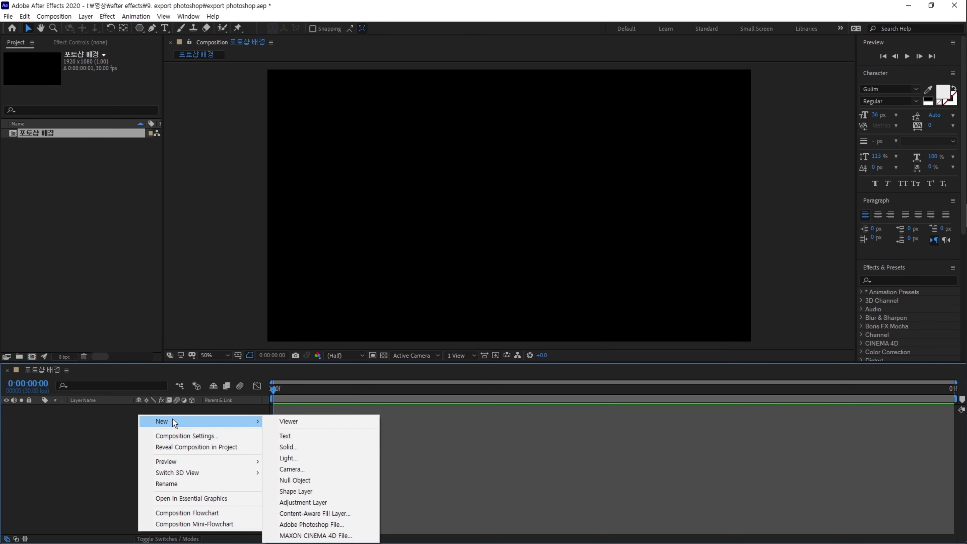
left_click(312, 447)
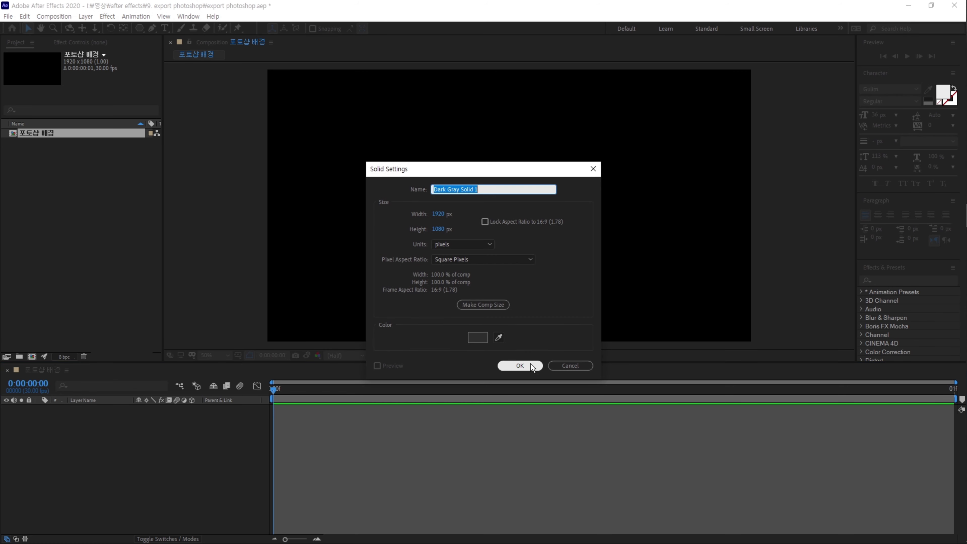
left_click(531, 363)
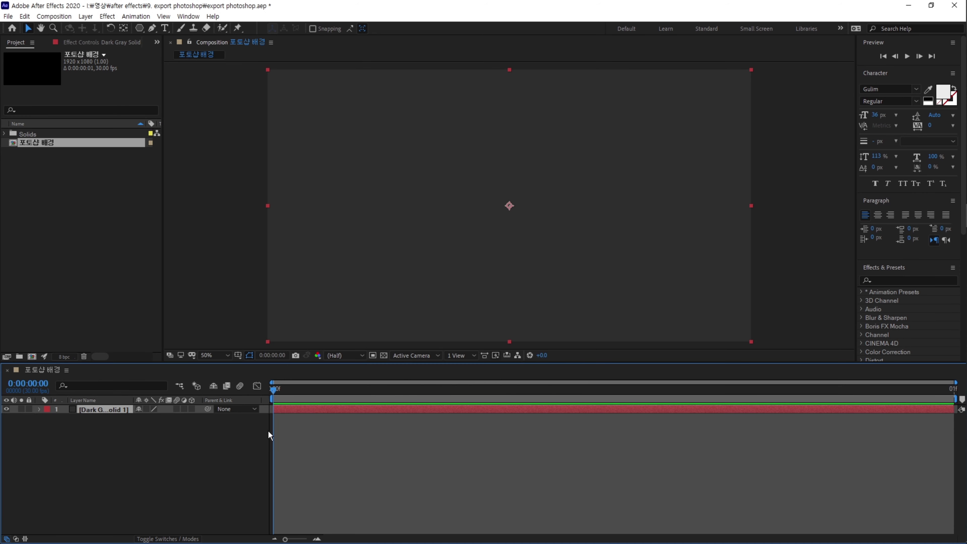
Step: Rename the solid layer to bg, then deselect it
key("Return")
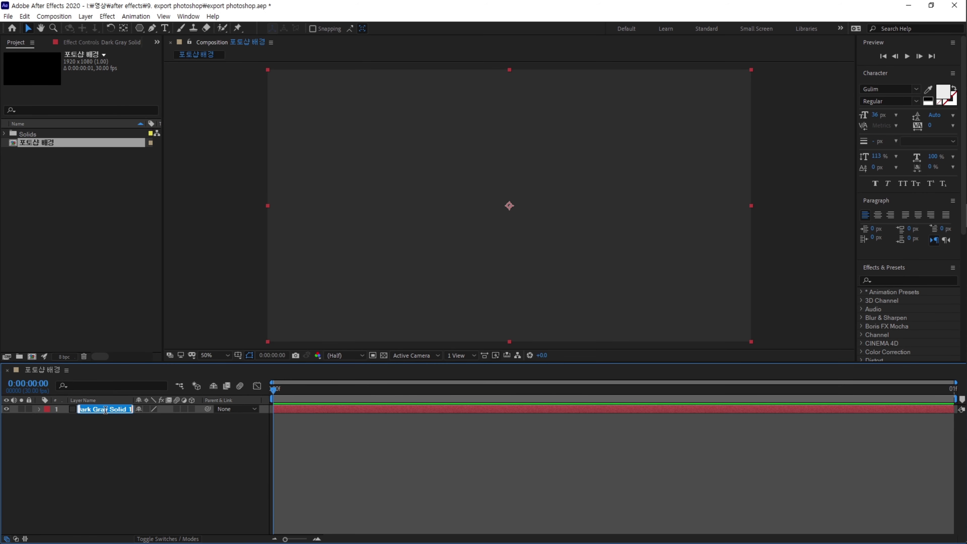
key("BackSpace")
type("bg")
key("Return")
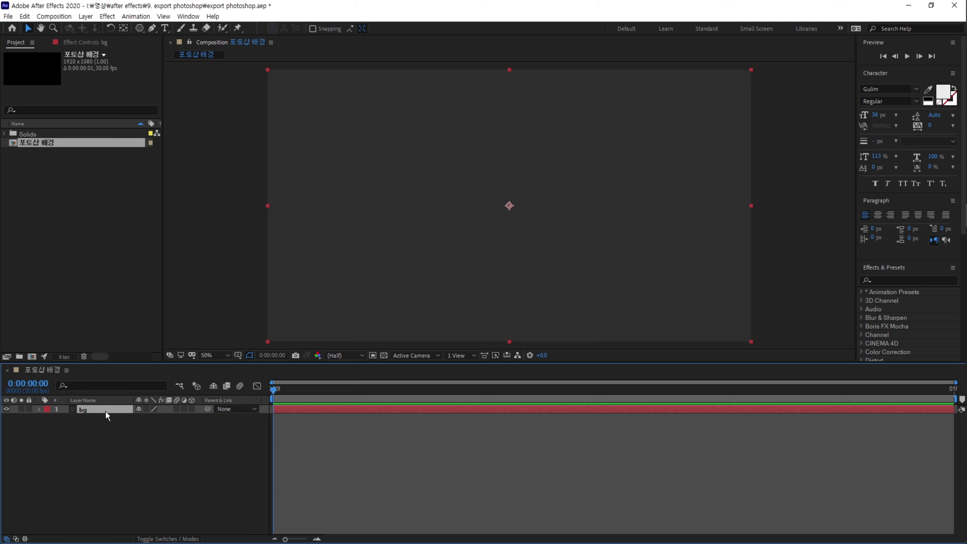
left_click(38, 409)
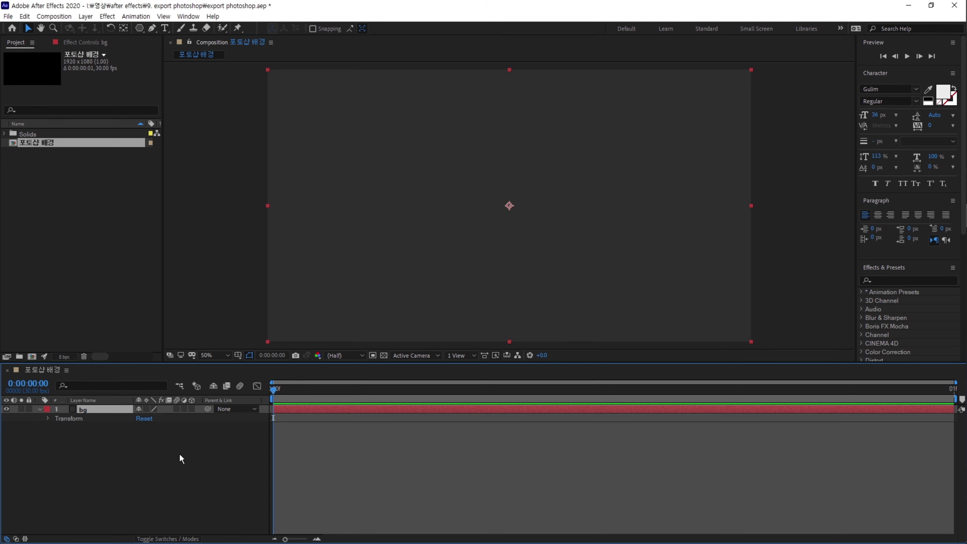
left_click(171, 457)
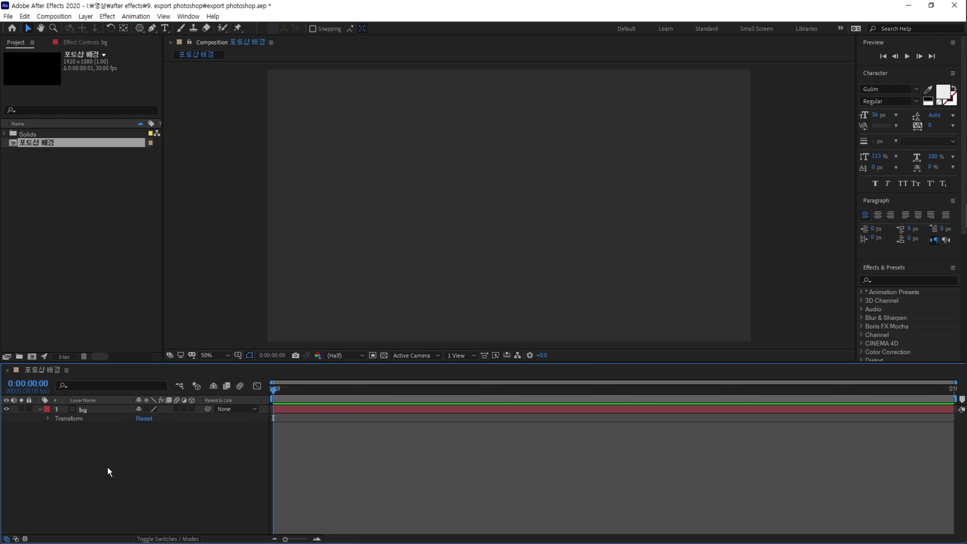
Step: Pick the Polygon Tool from the shape tools to draw a hexagon
left_click_drag(139, 28, 185, 70)
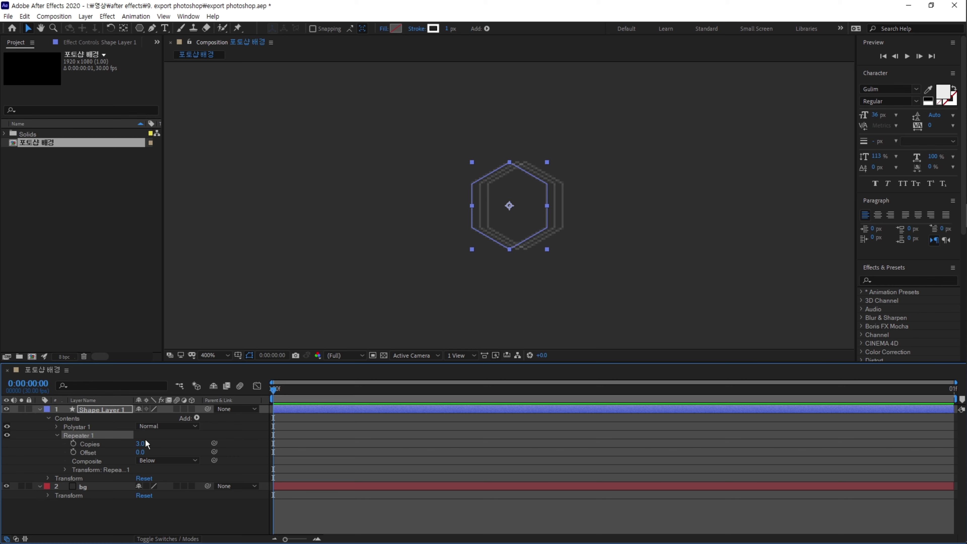
Step: Offset Repeater 1 copies by 938,0, move the row top-left, and raise Copies to 55
left_click_drag(142, 443, 154, 443)
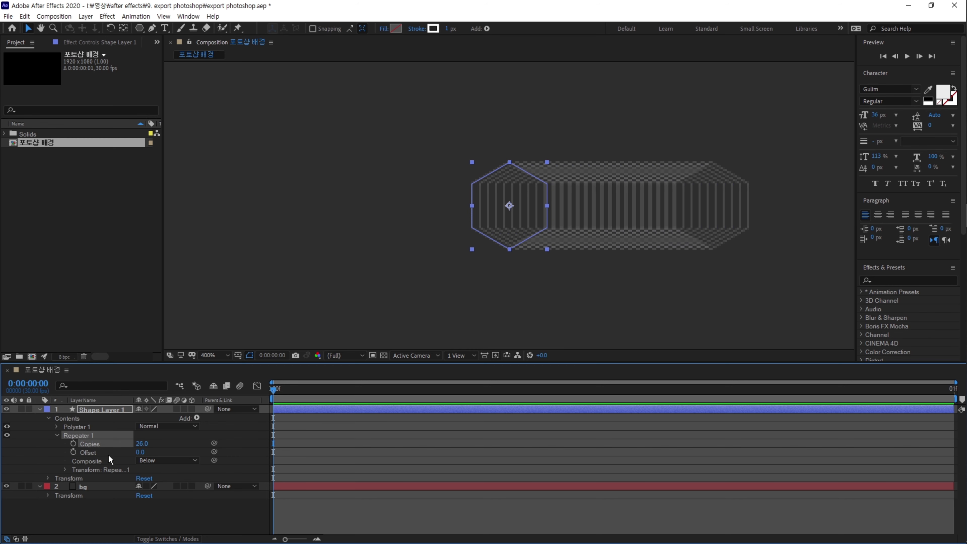
left_click(65, 469)
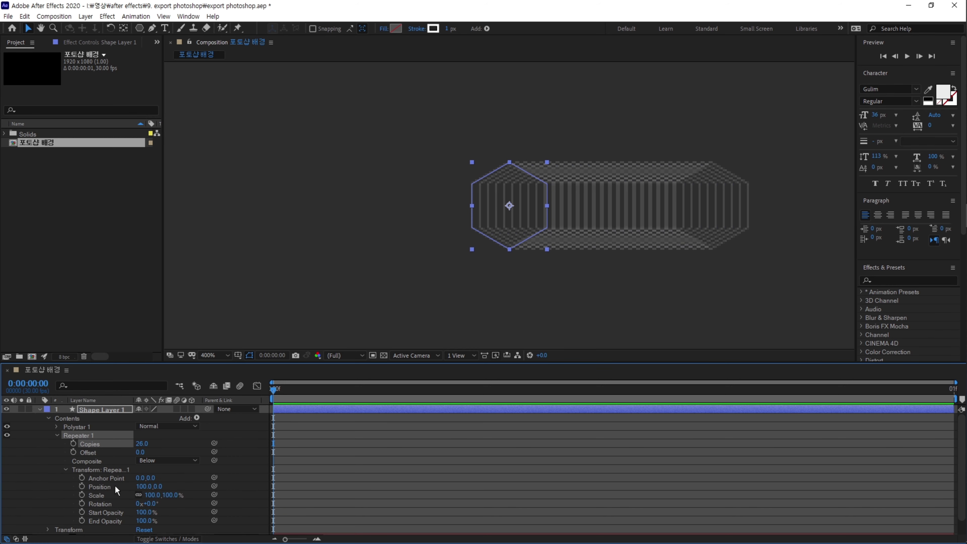
left_click_drag(144, 490, 130, 489)
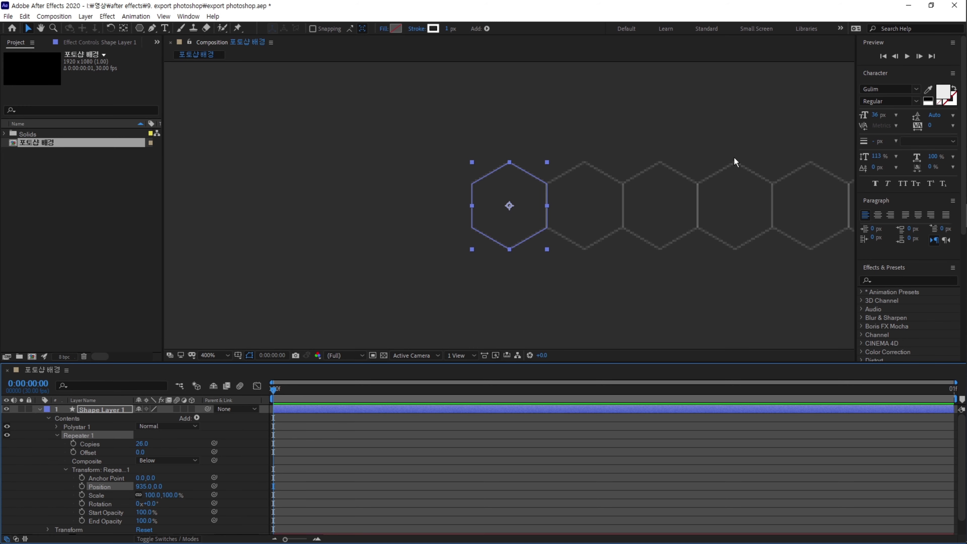
key("period")
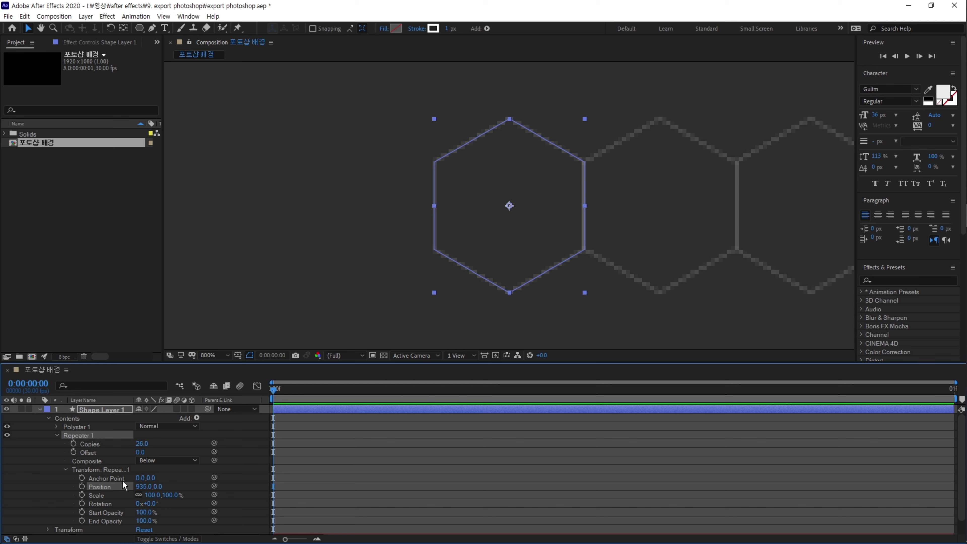
left_click(146, 486)
key("comma")
key("comma")
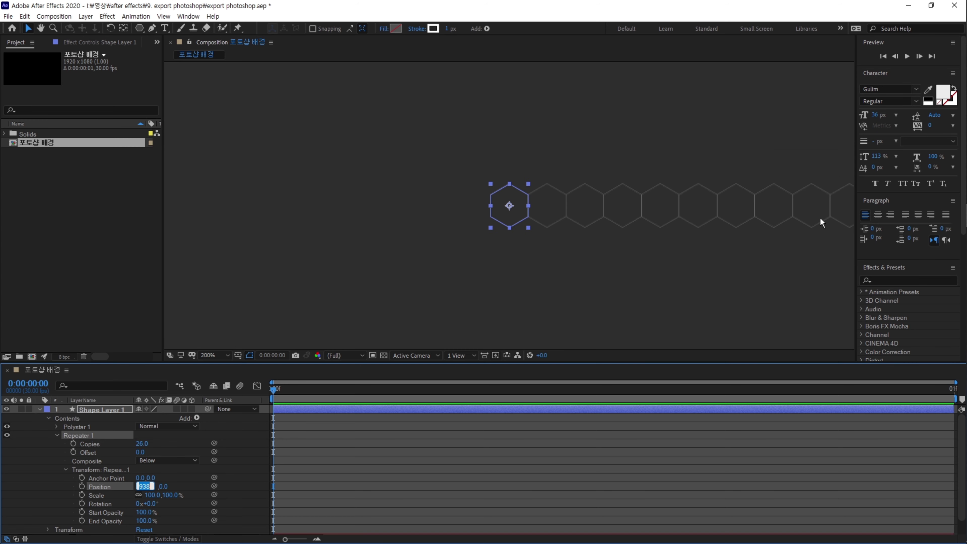
key("comma")
key("comma")
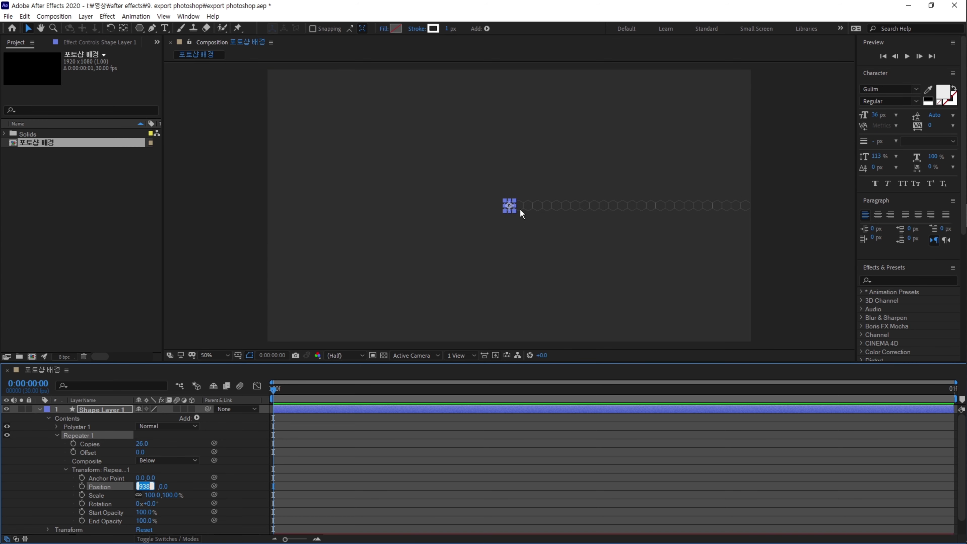
left_click_drag(509, 207, 264, 73)
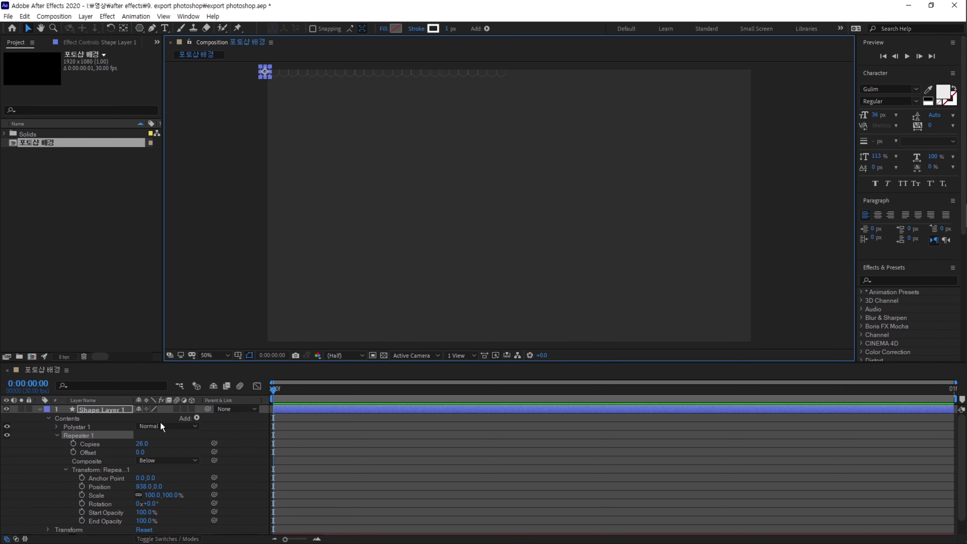
left_click_drag(146, 442, 157, 441)
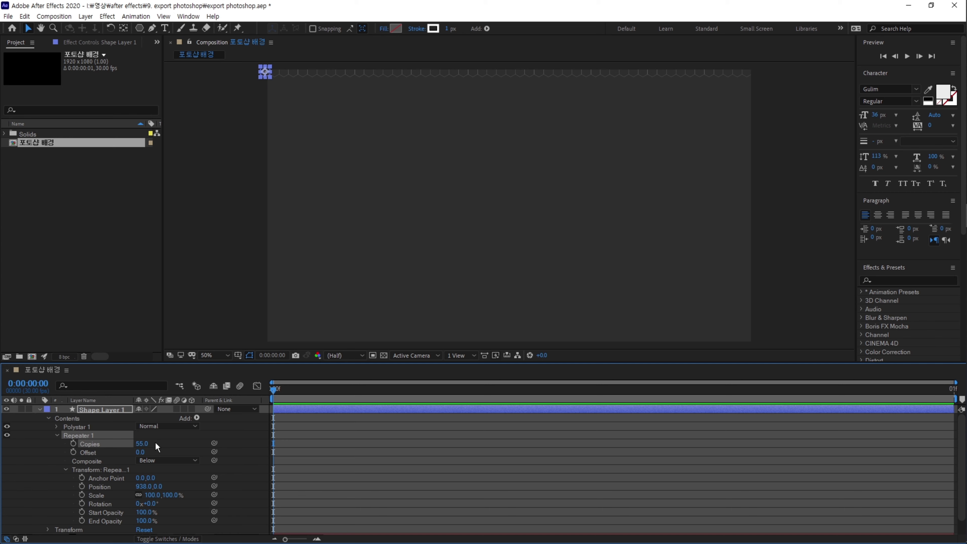
Step: Add a second Repeater with 15 copies to tile the hexagons into a full-frame honeycomb
left_click(196, 417)
left_click(243, 338)
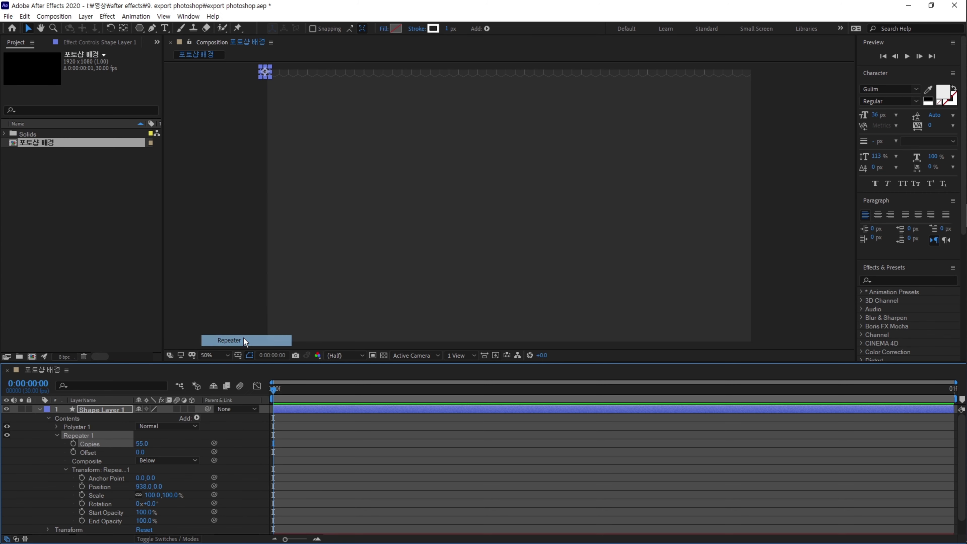
scroll(110, 507, "down", 2)
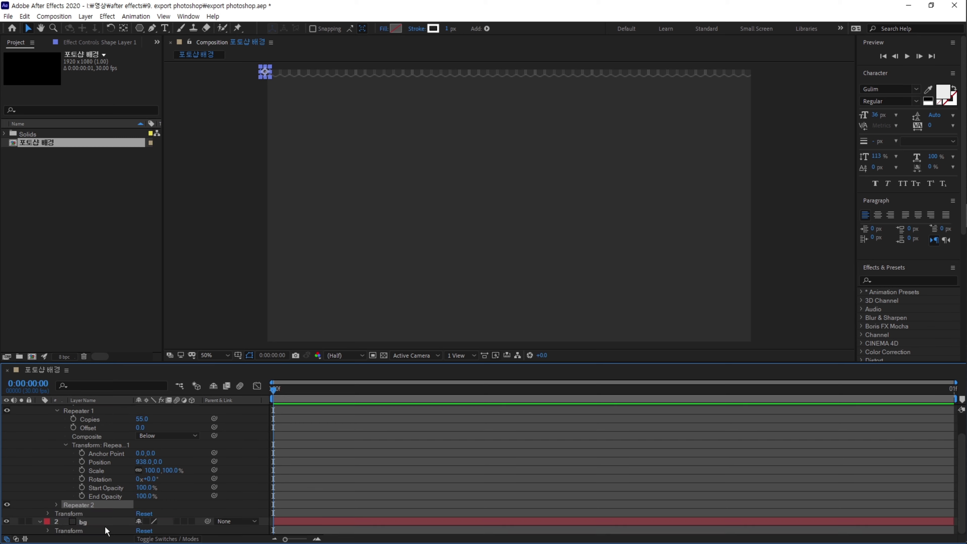
left_click(58, 505)
left_click(141, 504)
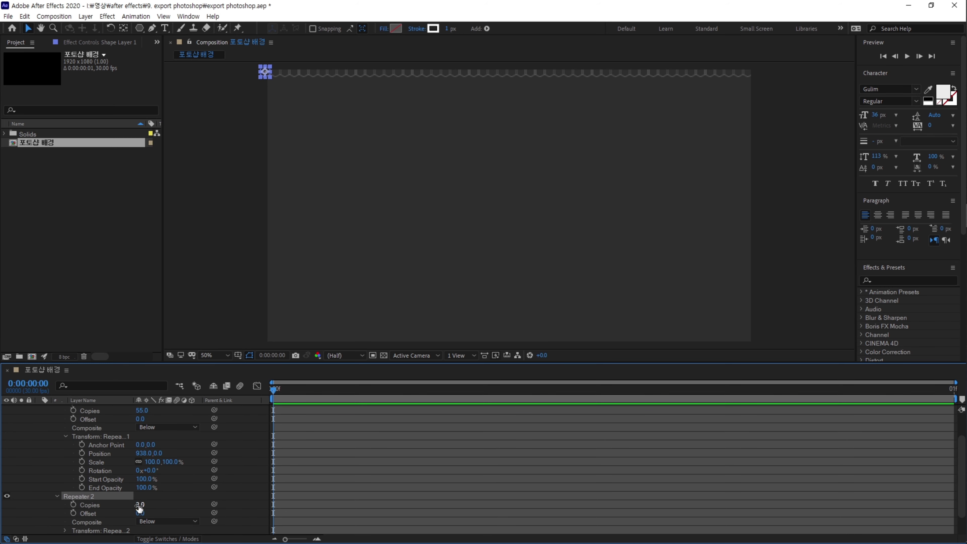
type("15")
key("Return")
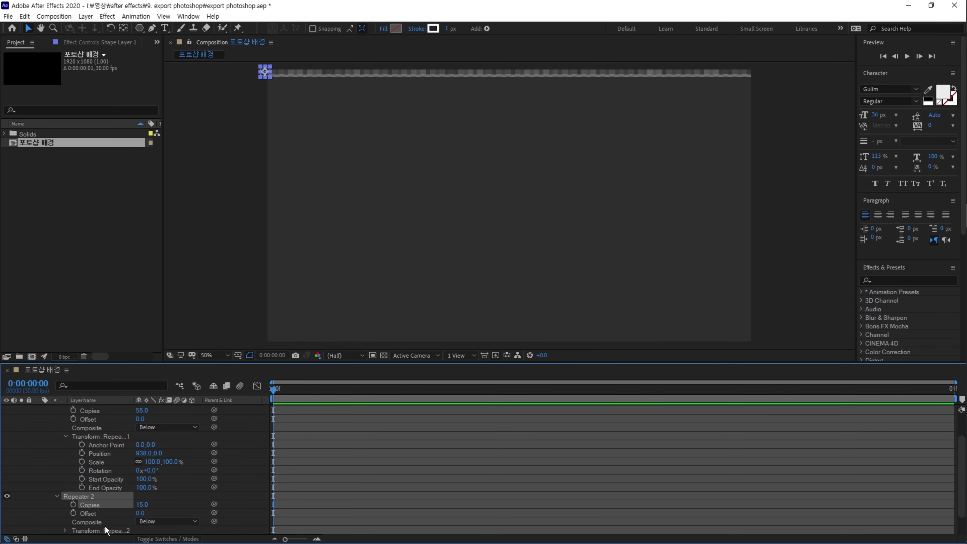
left_click_drag(142, 504, 164, 505)
scroll(110, 476, "up", 3)
left_click_drag(142, 436, 160, 435)
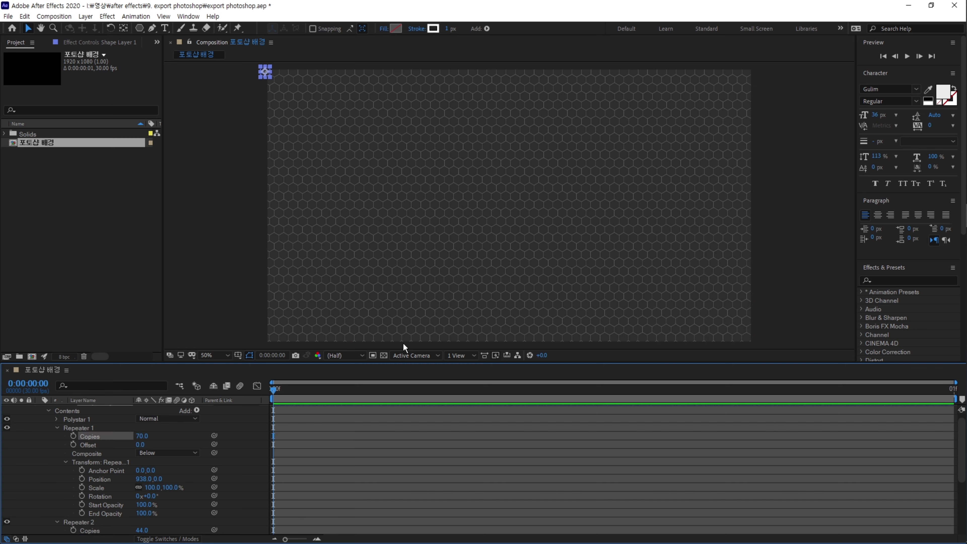
Step: Set Shape Layer 1 opacity to 50% and select the bg layer
key("t")
left_click(142, 418)
type("50")
key("Return")
left_click(39, 426)
left_click(95, 426)
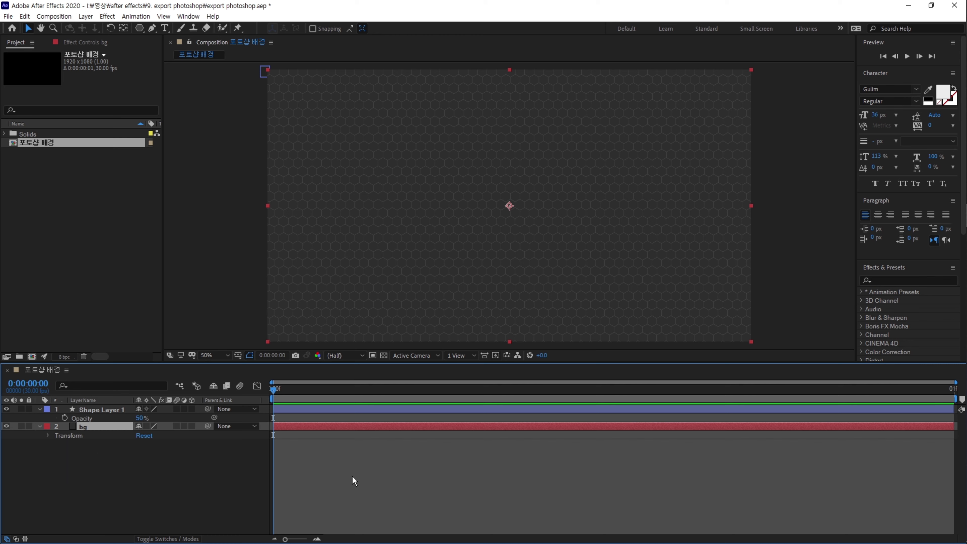
Step: Bring up the quick effect search box for the bg layer with Ctrl+Space
key("ctrl+space")
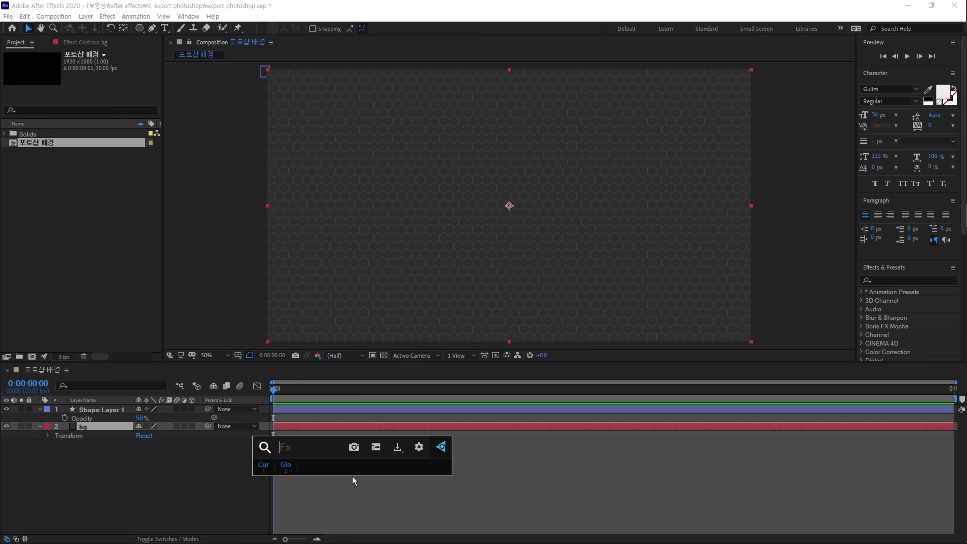
Step: Apply a Radial Gradient Ramp to bg with its start point centred at 960,540
type("gra")
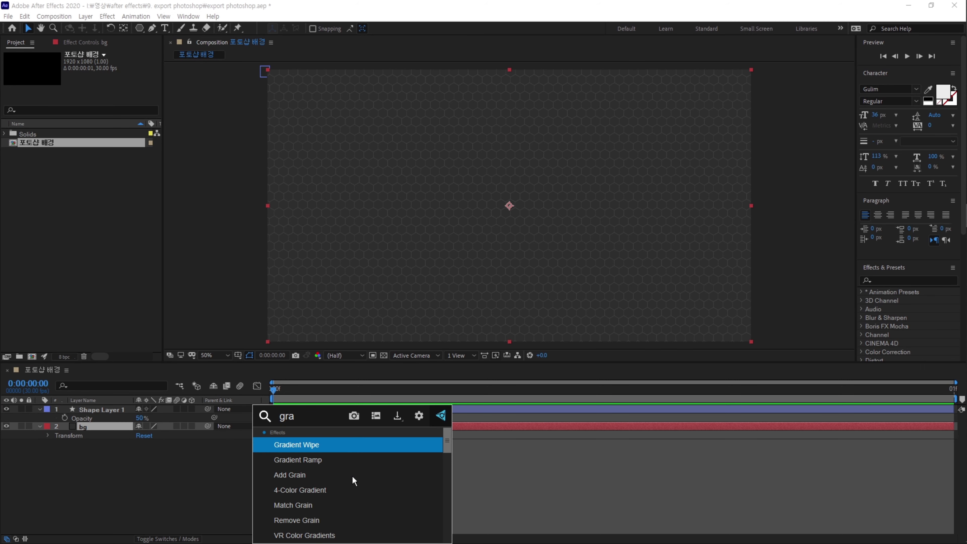
key("Down")
key("Return")
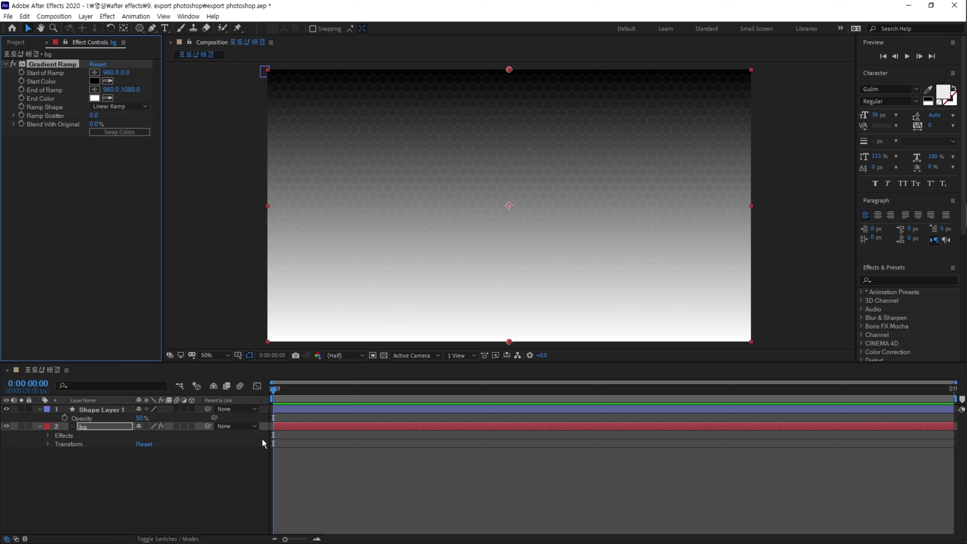
left_click(126, 108)
left_click(128, 127)
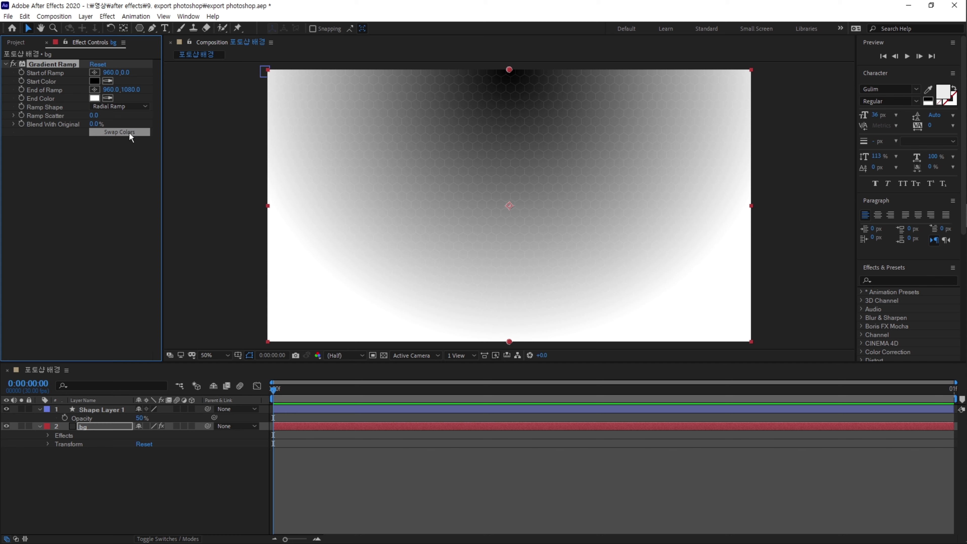
left_click_drag(511, 70, 517, 207)
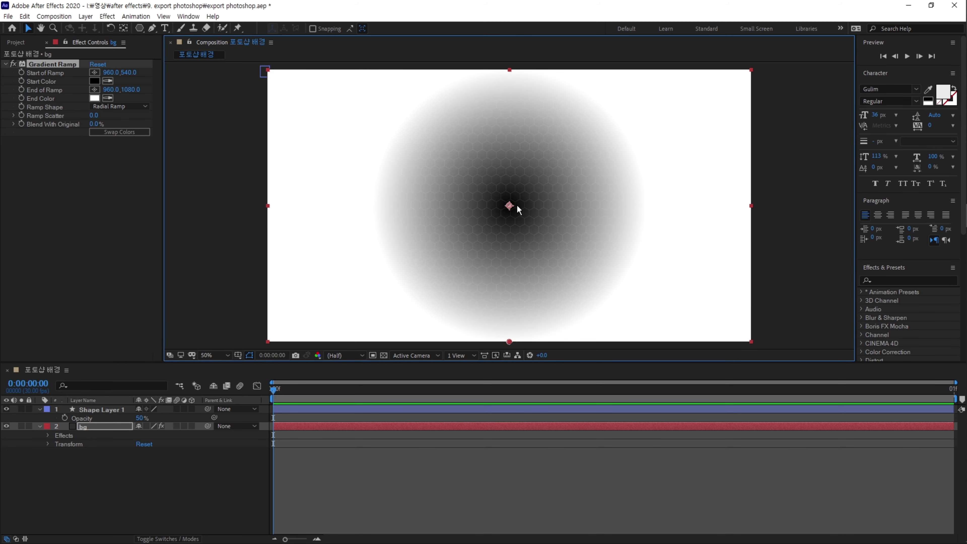
Step: Swap the ramp colours, making End Color near-black and Start Color dark red 741717
left_click(132, 132)
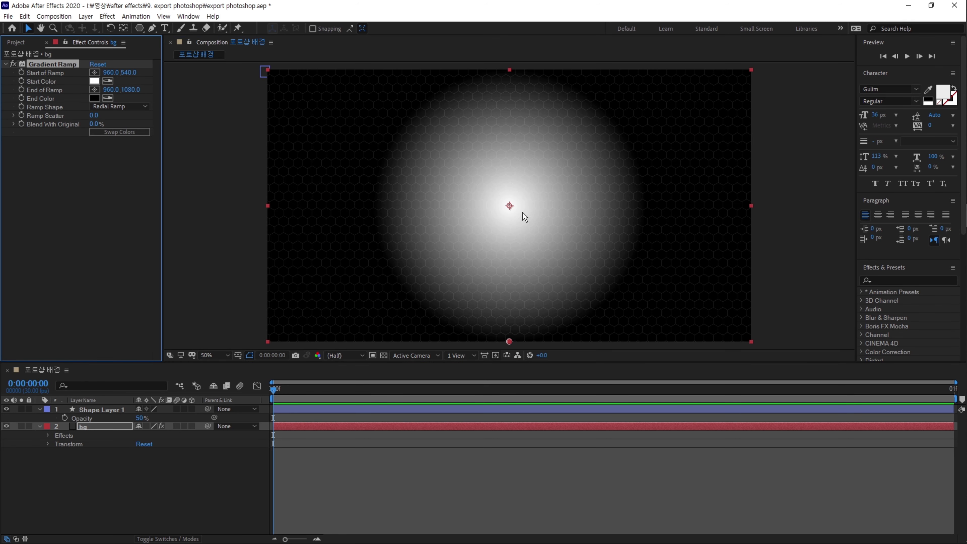
left_click(93, 98)
left_click(472, 324)
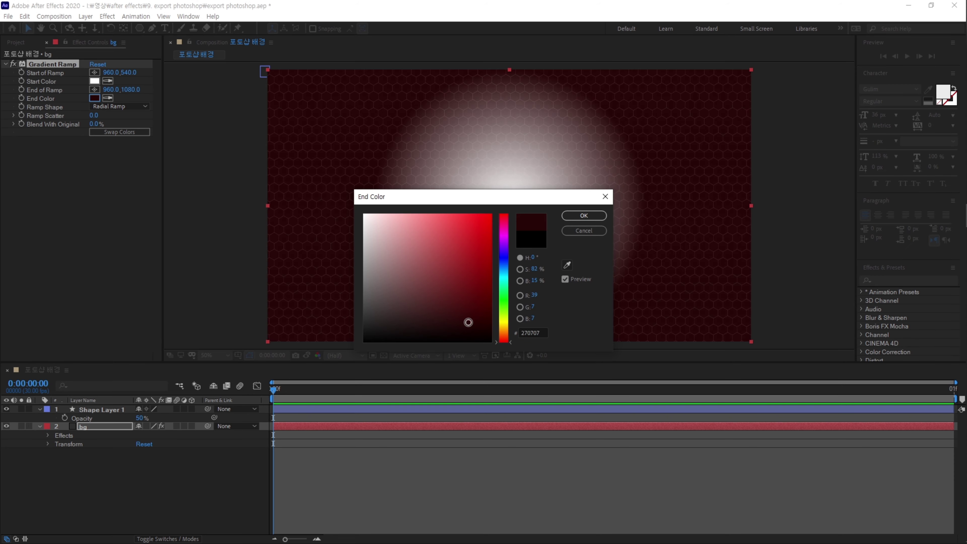
left_click_drag(472, 325, 469, 338)
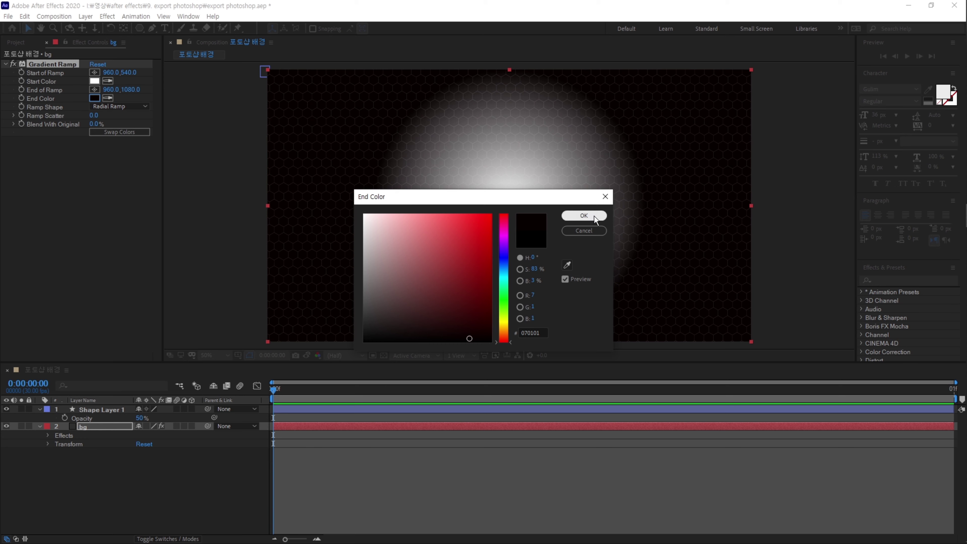
left_click(583, 216)
left_click(97, 82)
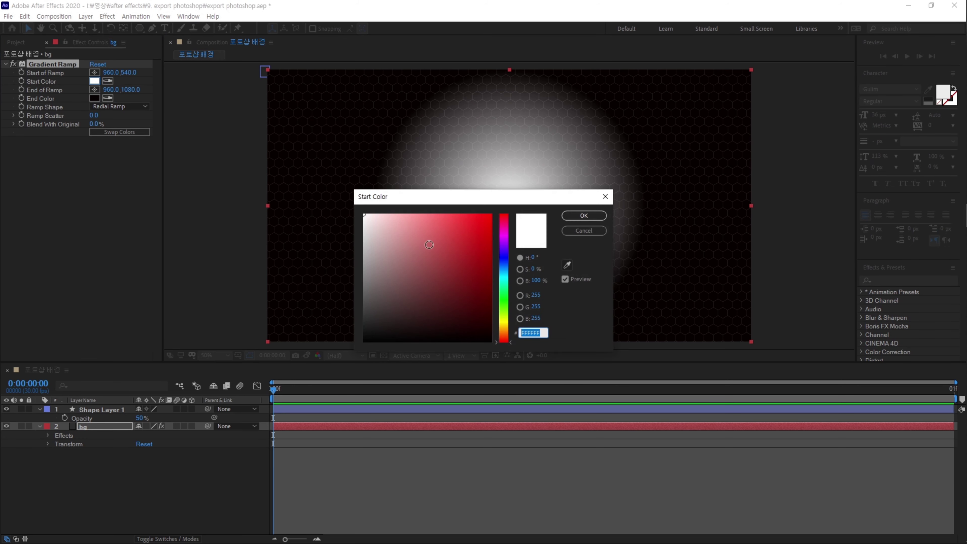
mouse_move(471, 291)
left_mouse_down()
mouse_move(490, 300)
mouse_move(466, 283)
left_mouse_up()
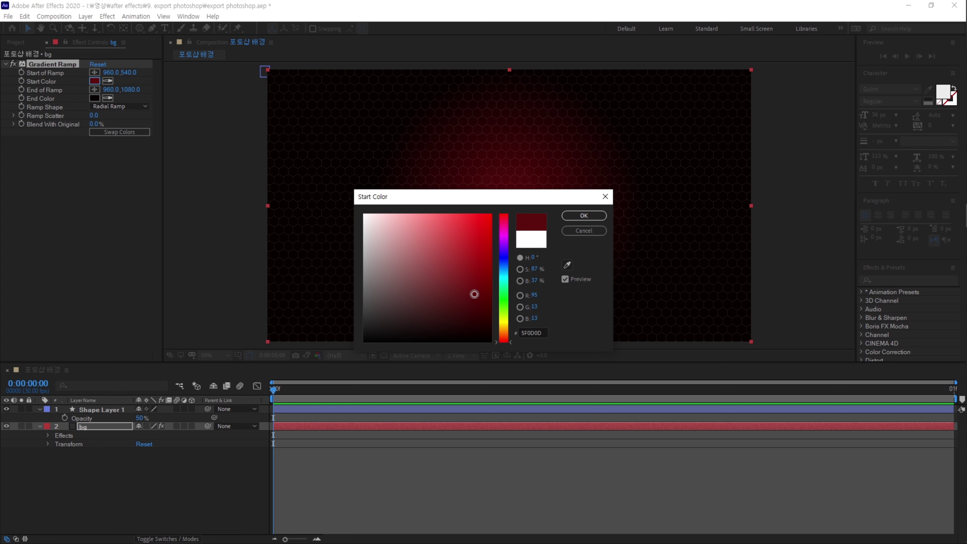
left_click(585, 215)
Step: Drag the ramp's end point down to 960,1448
key("comma")
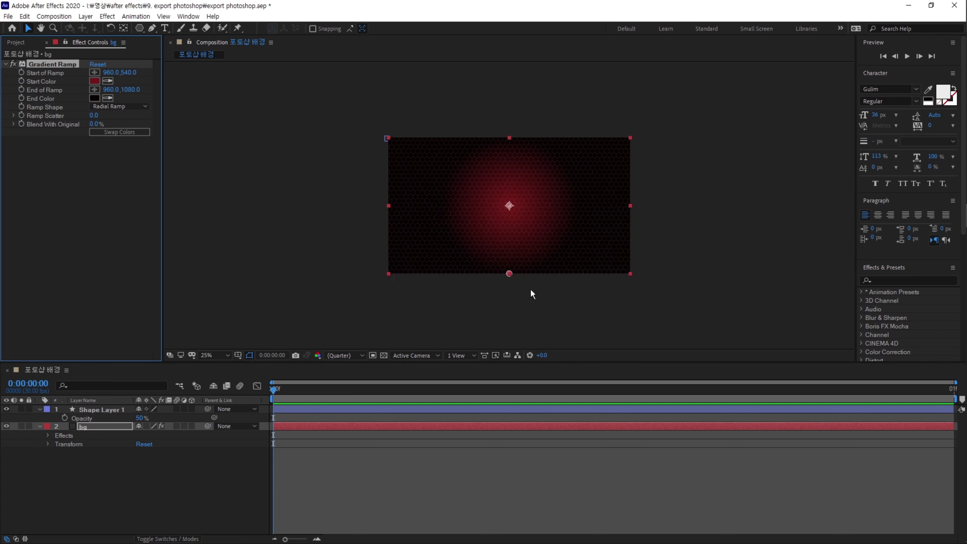
left_click_drag(509, 274, 515, 300)
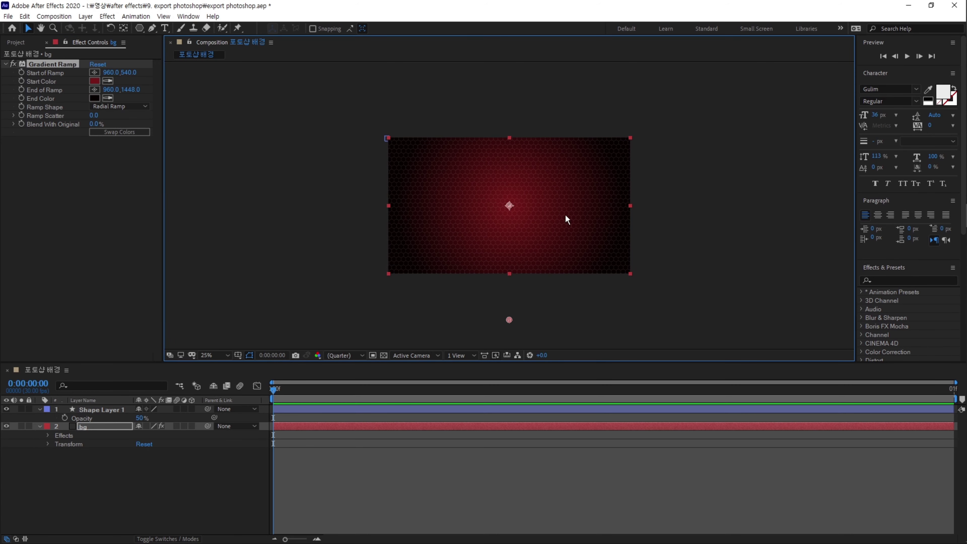
key("period")
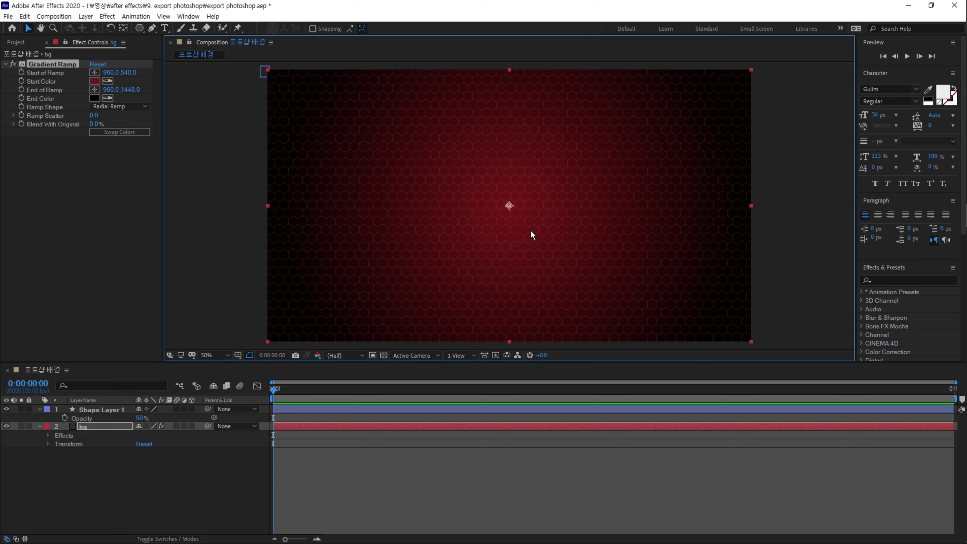
Step: Set up Save Frame As Photoshop Layers as 포토샵 배경.psd in the 9. export photoshop folder
left_click(54, 18)
mouse_move(128, 139)
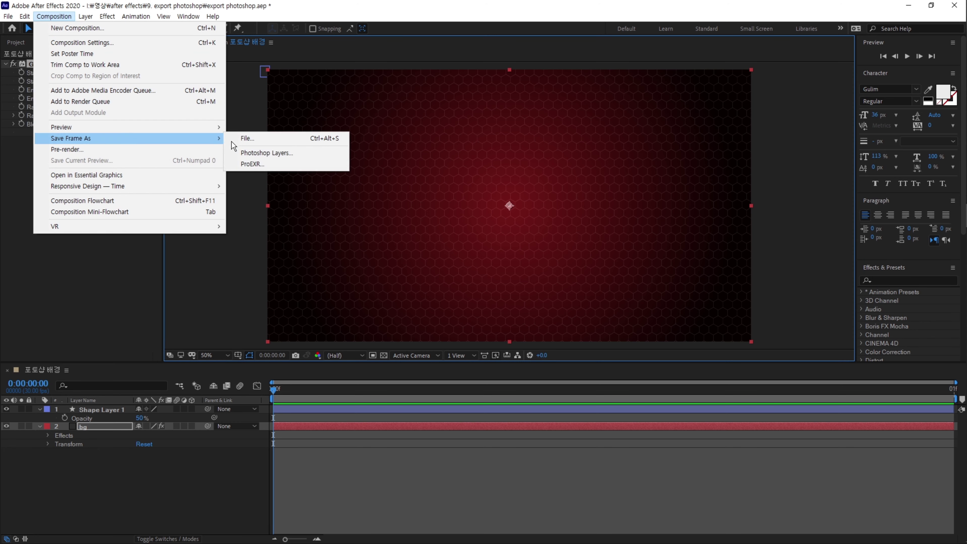
left_click(309, 152)
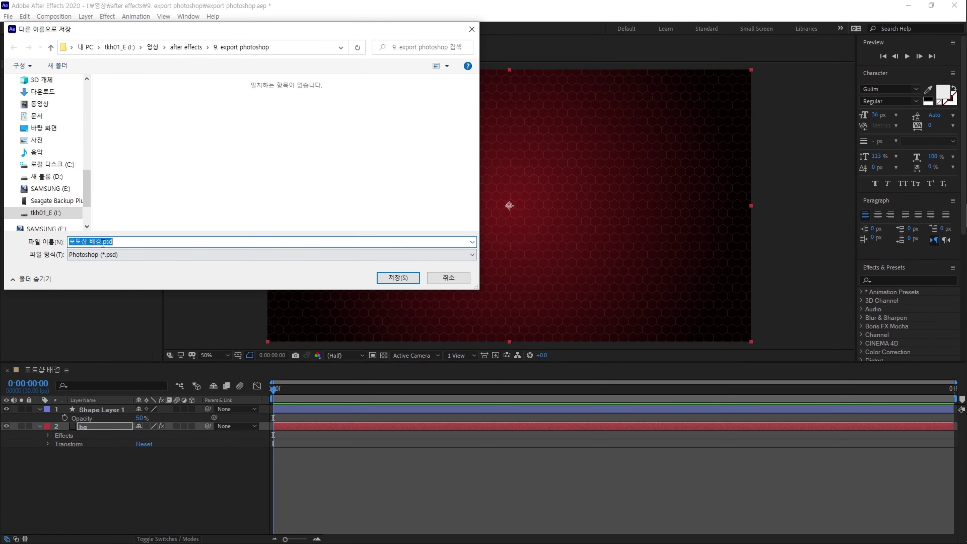
left_click_drag(169, 29, 397, 103)
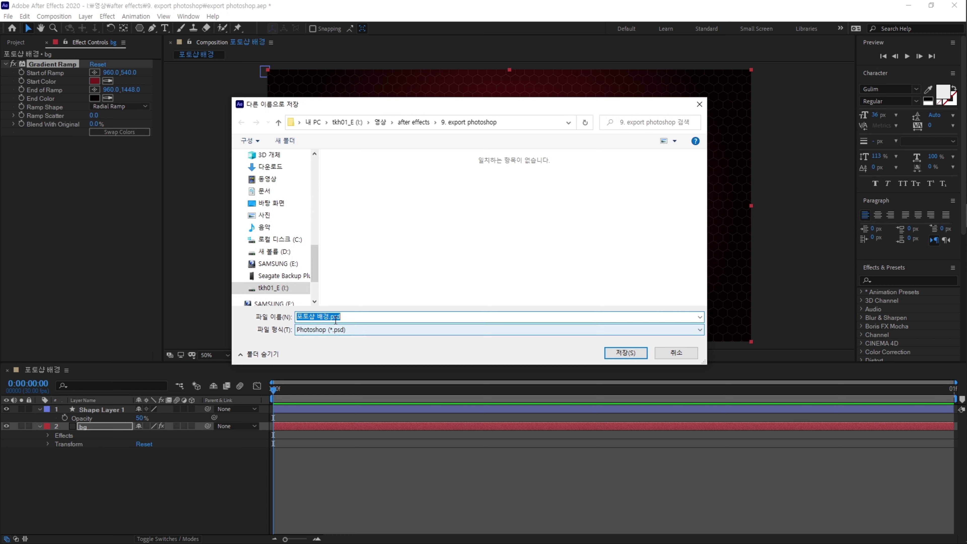
left_click(358, 327)
left_click(365, 341)
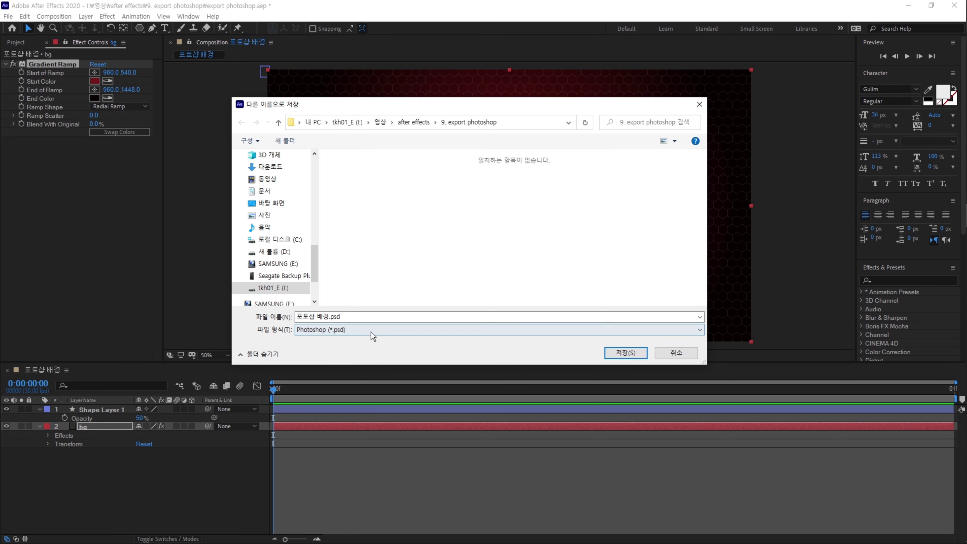
Step: Save the layered PSD and open 포토샵 배경.PSD from File Explorer in Photoshop
left_click(626, 354)
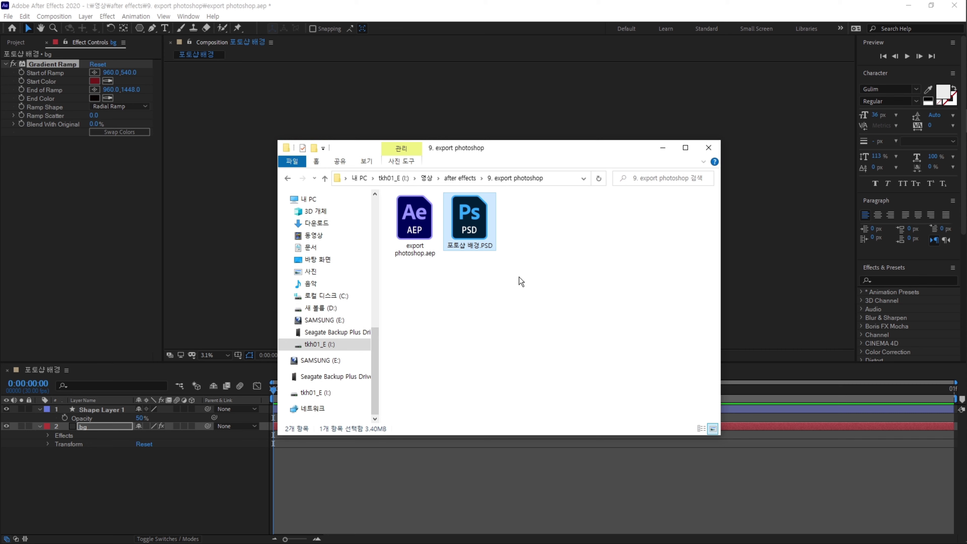
double_click(481, 222)
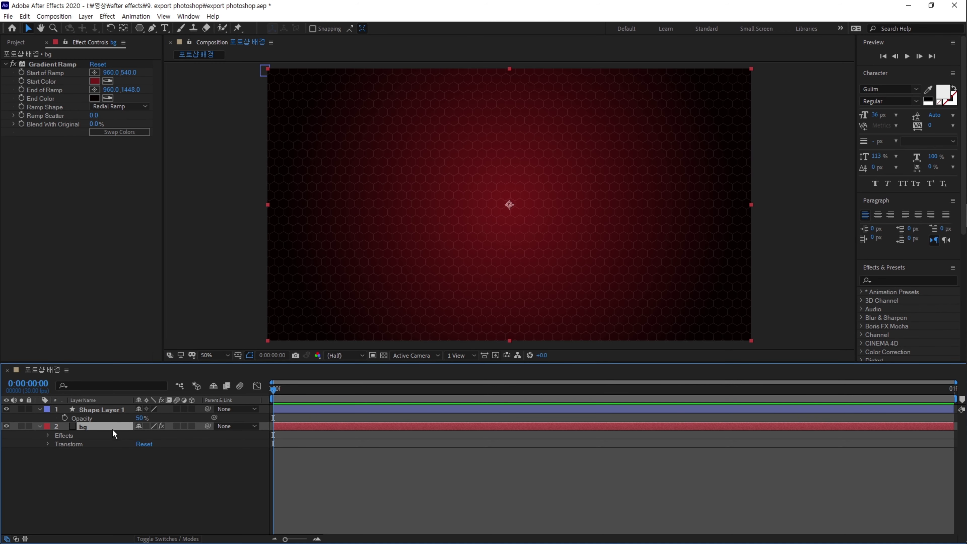
Step: Toggle the bg and Shape Layer 1 visibility to confirm the hexagons sit on a separate layer
left_click(116, 410)
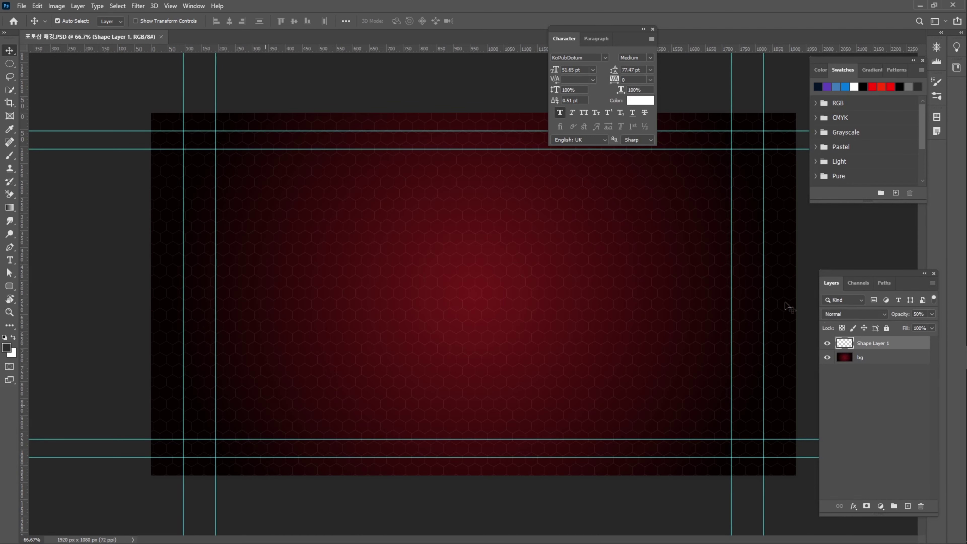
left_click(826, 358)
left_click(825, 344)
left_click(827, 344)
Step: Confirm in the Image Size dialog that the document is 1920 × 1080 px, closing it unchanged
key("ctrl")
key("ctrl+alt+i")
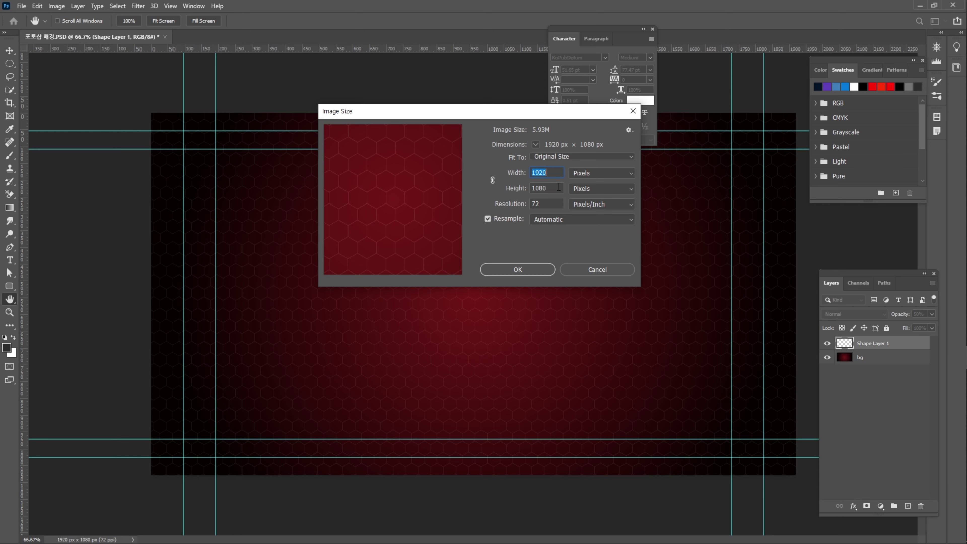
key("Return")
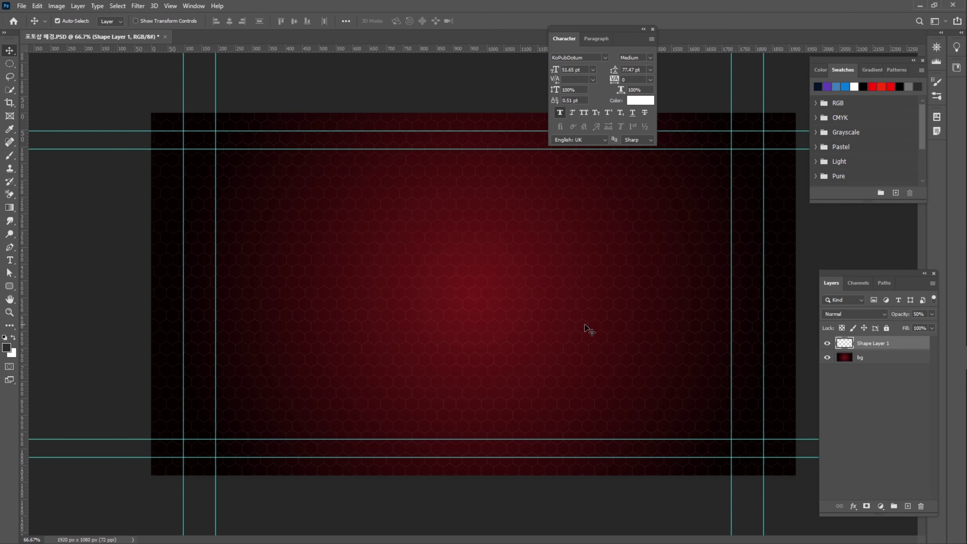